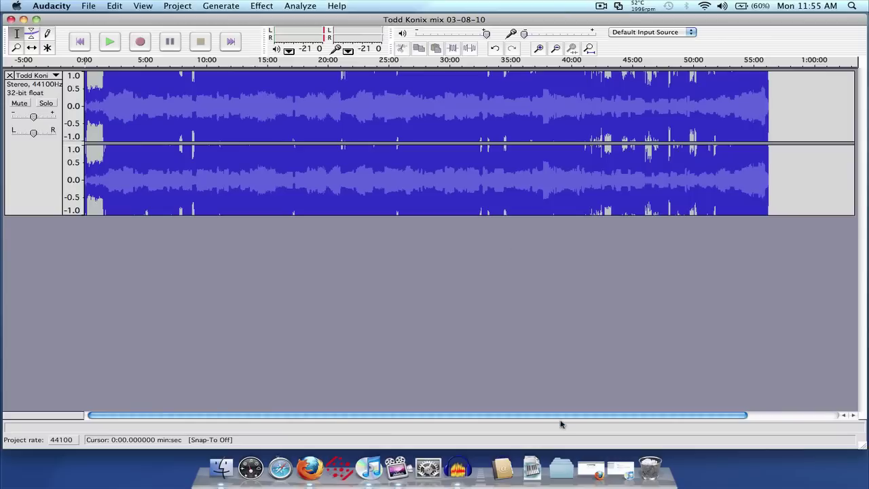
# Visit the official Audacity website's download section in Firefox, then minimize Firefox
pyautogui.click(585, 464)
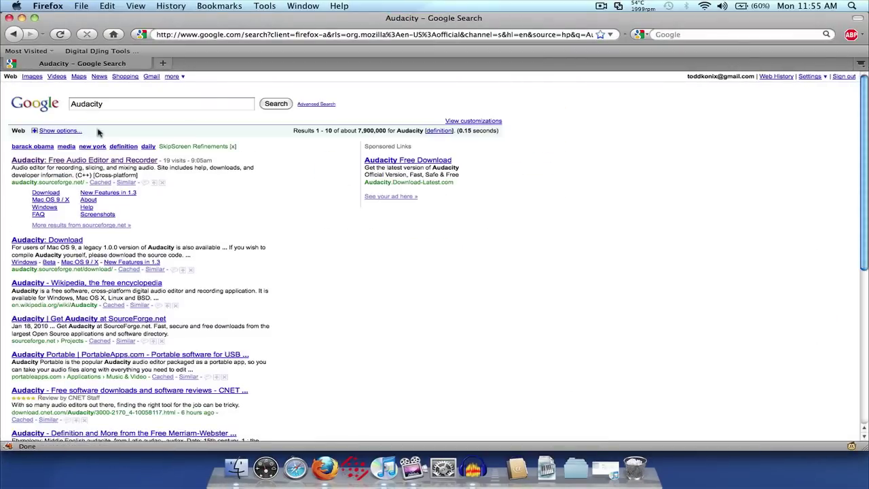
pyautogui.click(91, 163)
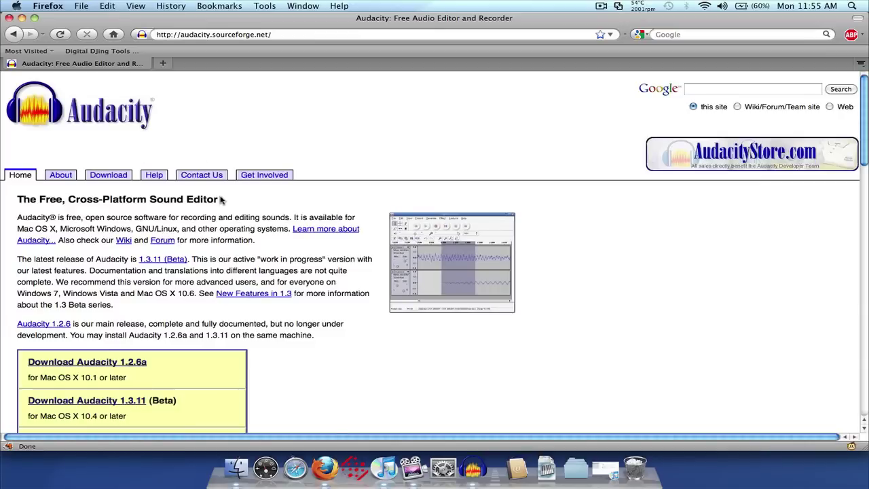
pyautogui.scroll(-3, 221, 199)
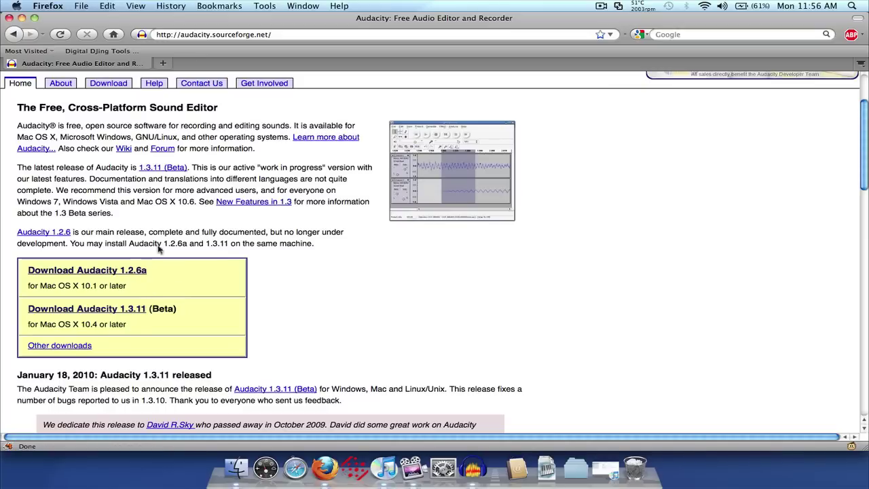
pyautogui.click(21, 17)
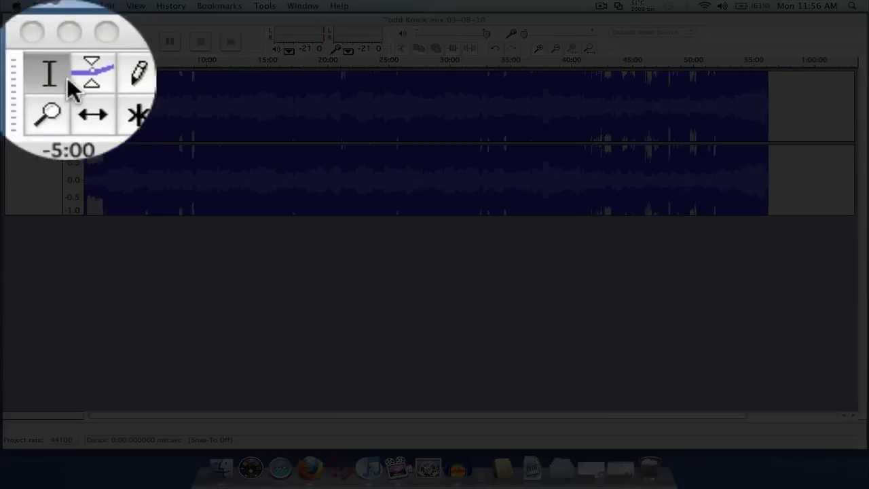
pyautogui.click(68, 81)
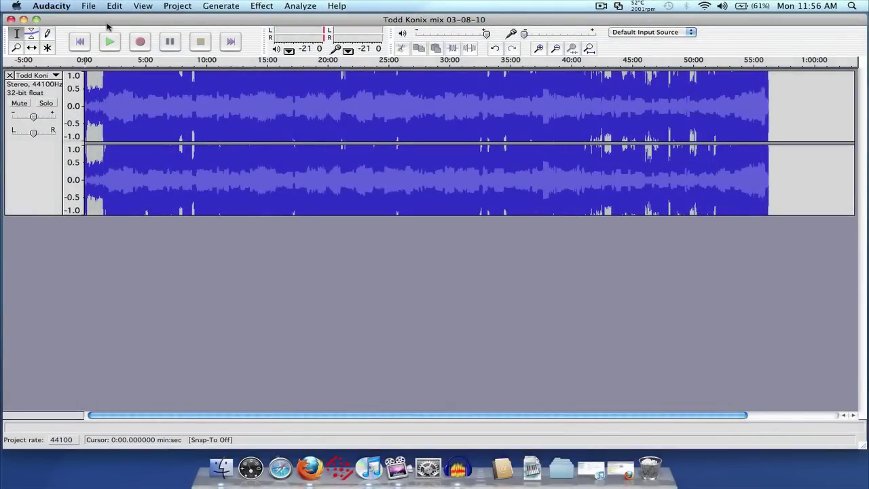
pyautogui.click(158, 129)
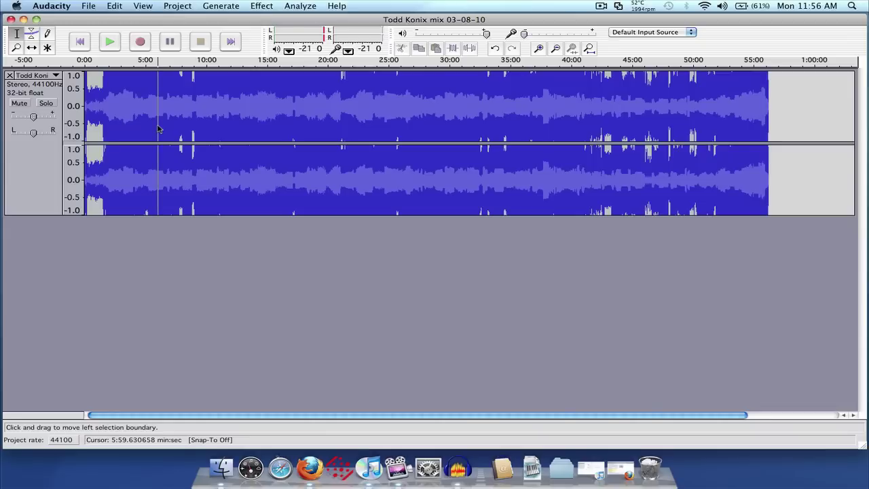
pyautogui.click(183, 7)
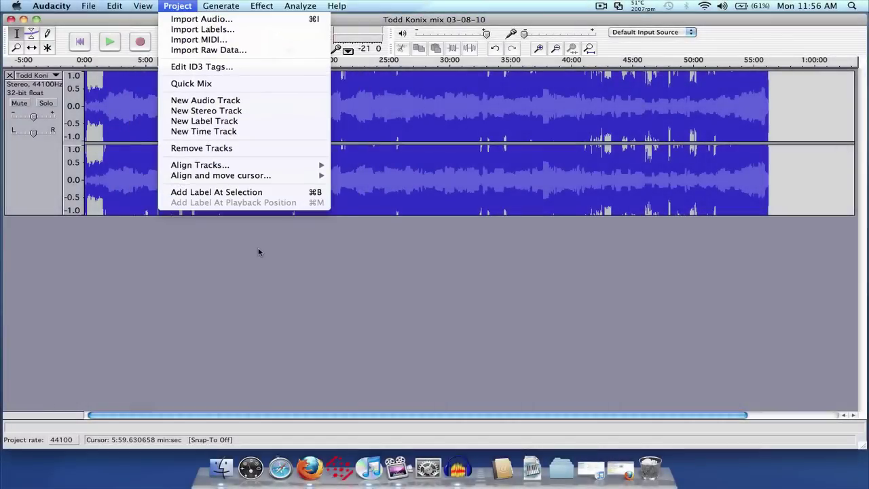
pyautogui.click(259, 249)
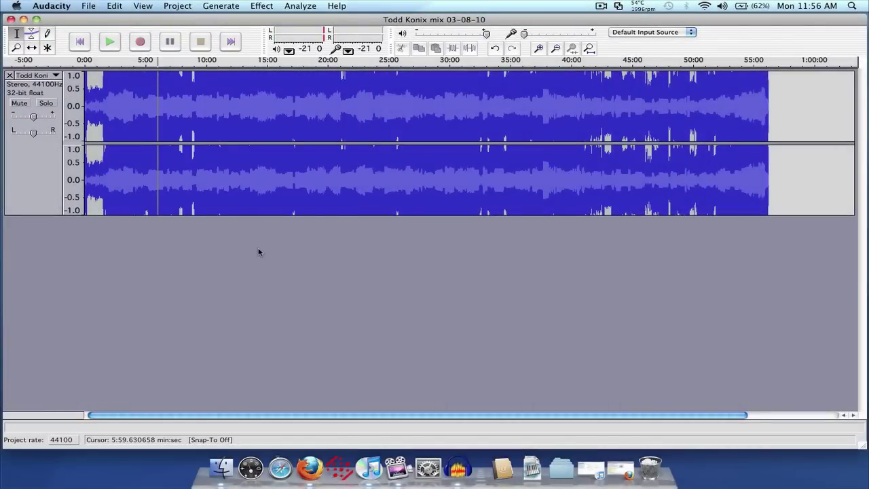
pyautogui.click(79, 44)
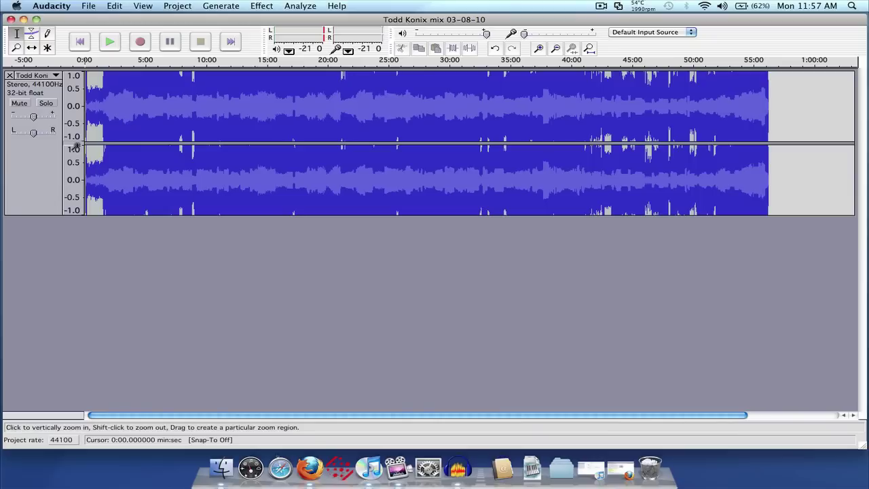
# Add a label named 'track1' at 0:00 and set the edit point near 8:52
pyautogui.press('super+b')
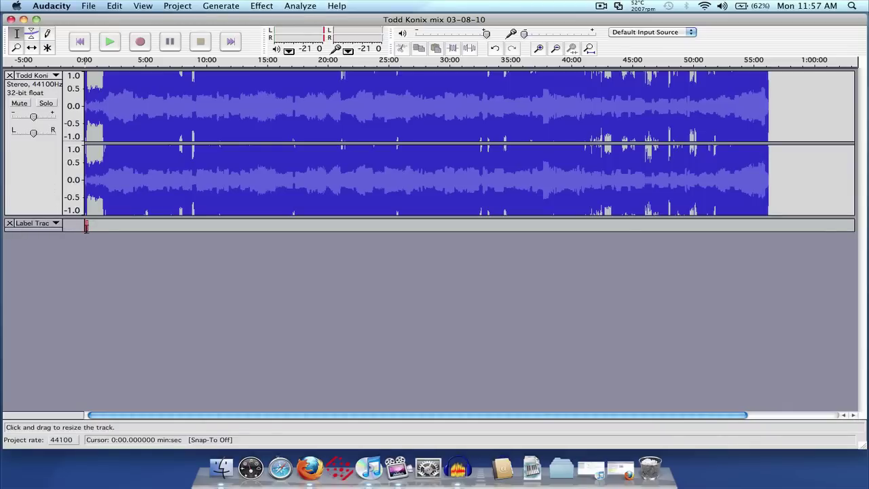
pyautogui.write('t')
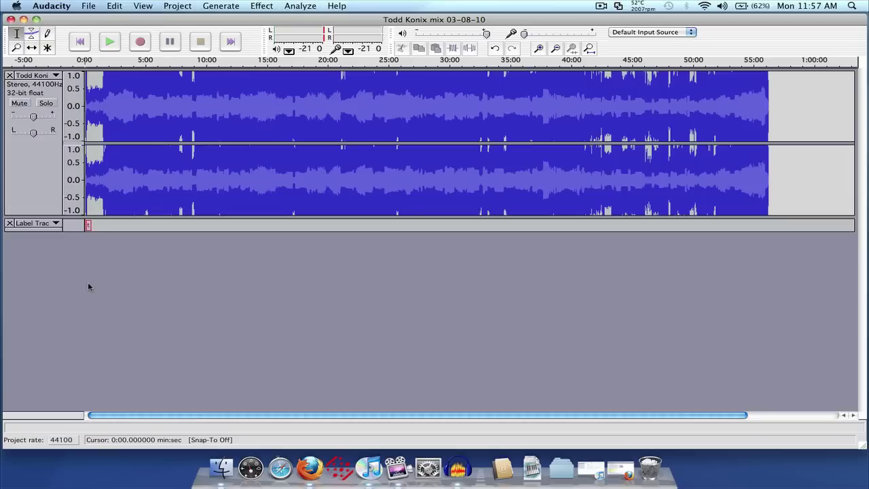
pyautogui.write('rack1')
pyautogui.press('Return')
pyautogui.click(194, 147)
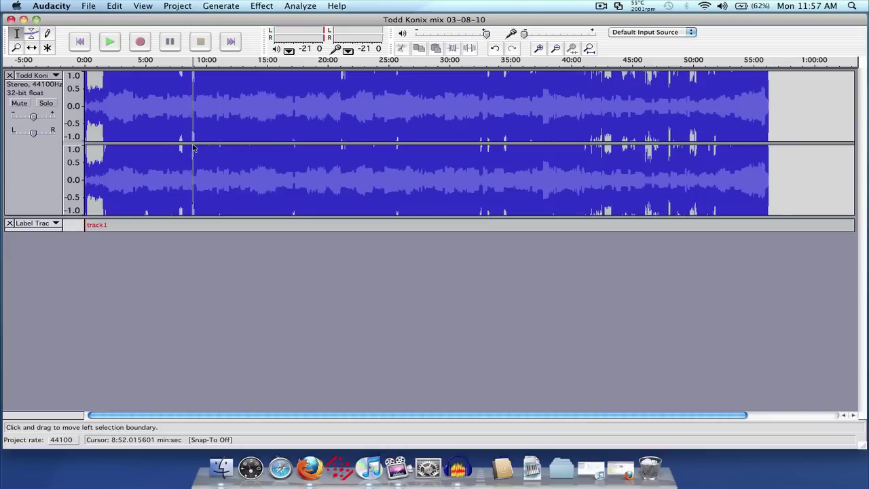
# Zoom in and place the edit point exactly where the second song begins, about 9:09
pyautogui.press('super+1')
pyautogui.press('super+1')
pyautogui.press('super+1')
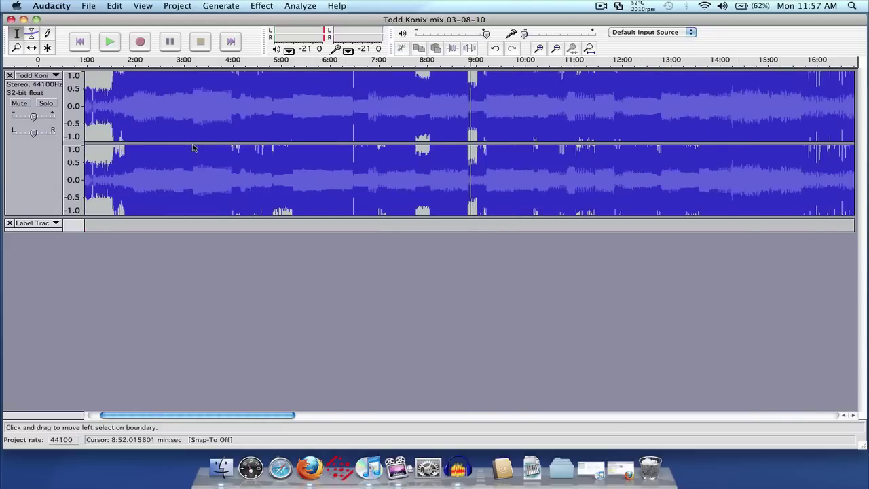
pyautogui.press('super+1')
pyautogui.press('super+1')
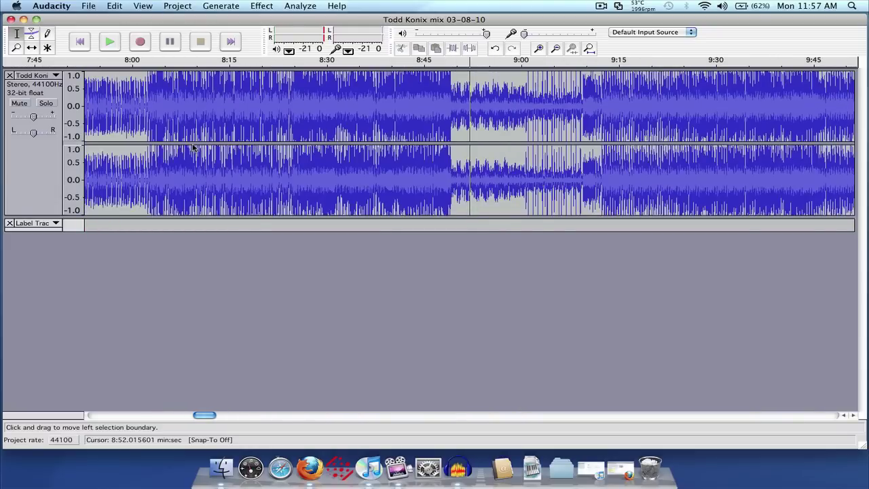
pyautogui.press('super+1')
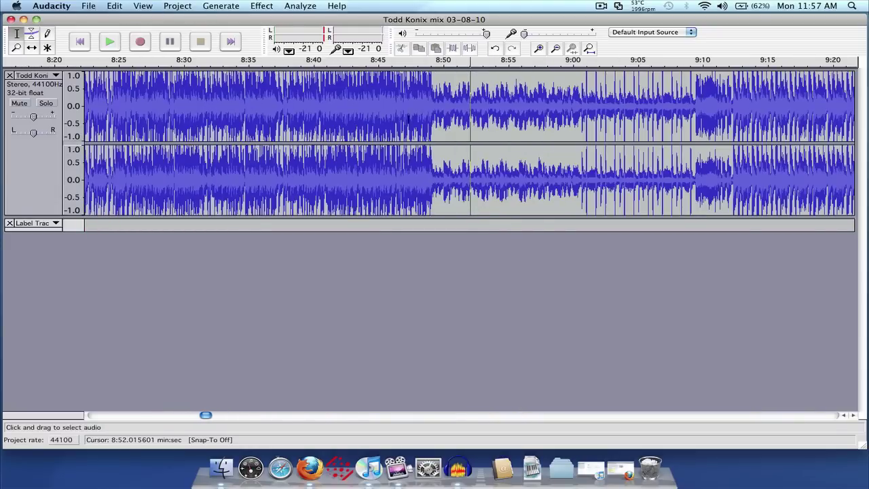
pyautogui.click(696, 115)
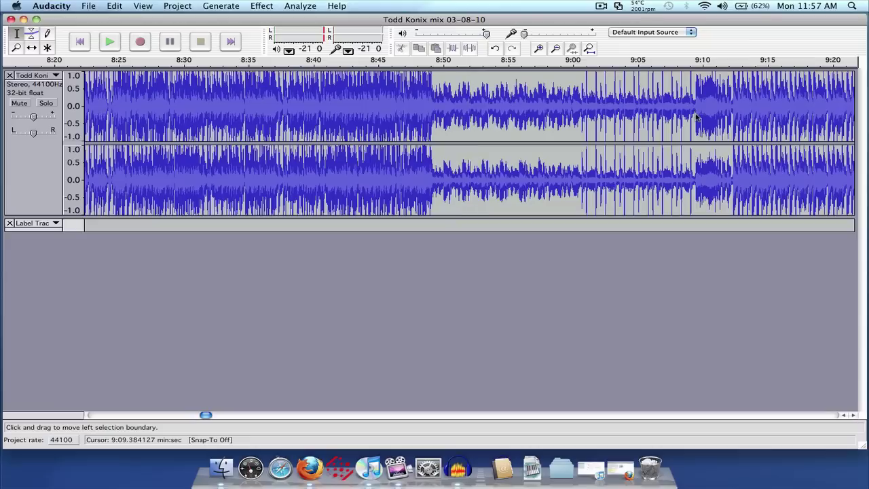
pyautogui.press('super+1')
pyautogui.press('super+1')
pyautogui.press('super+1')
pyautogui.press('super+1')
pyautogui.press('super+1')
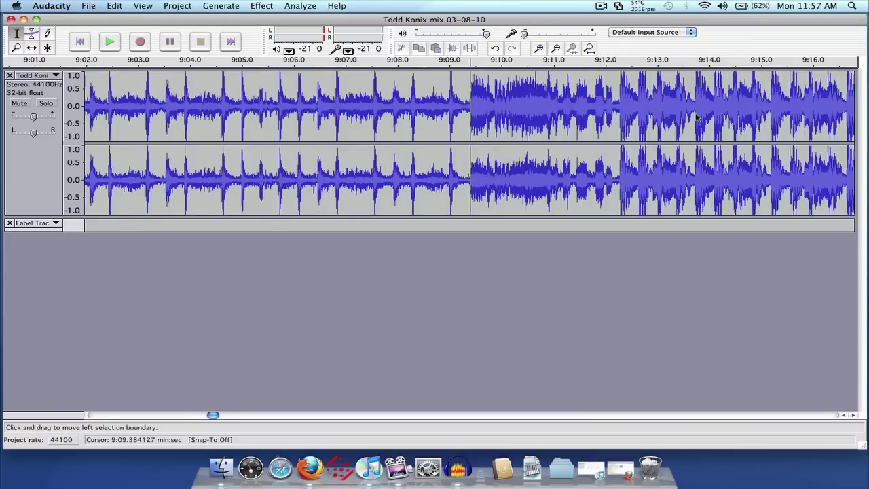
pyautogui.press('super+1')
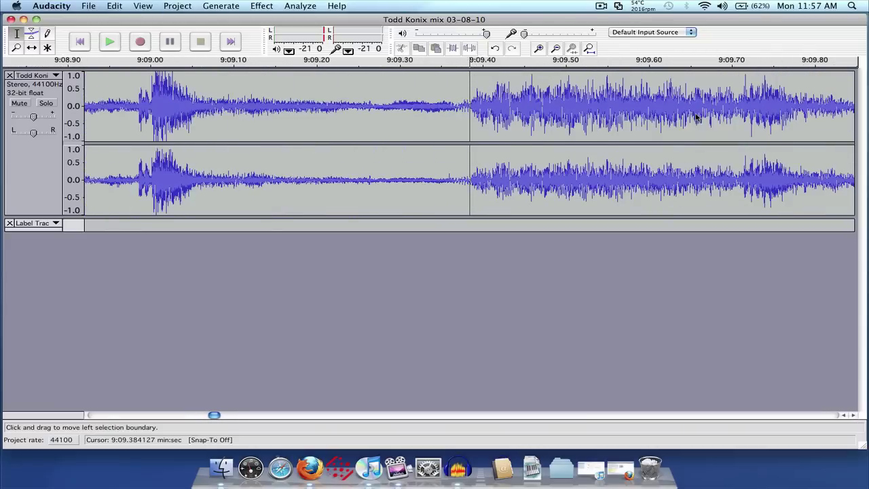
pyautogui.click(461, 115)
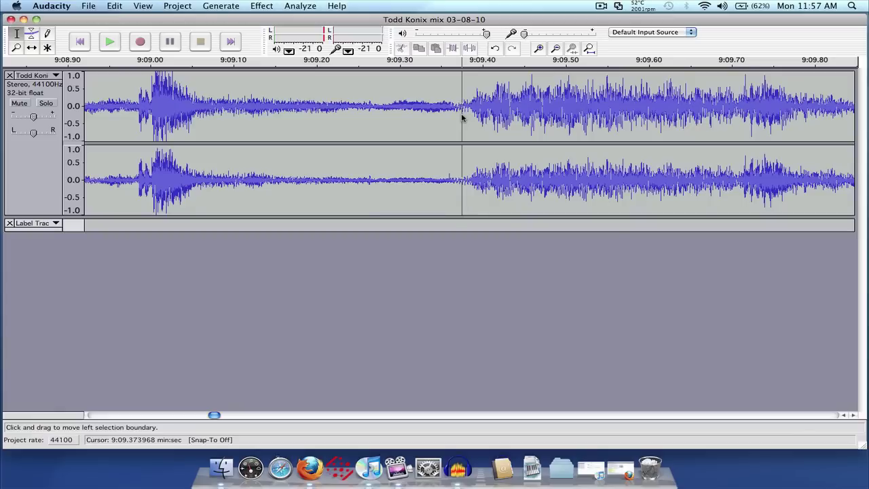
# Add a label named 'track2' there, then zoom out to show the whole mix
pyautogui.press('super+b')
pyautogui.write('tracl2')
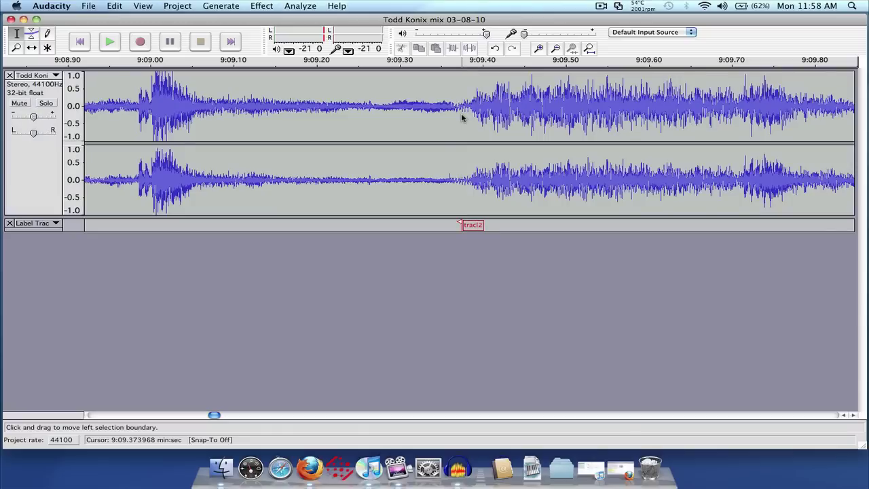
pyautogui.press('BackSpace')
pyautogui.press('BackSpace')
pyautogui.press('BackSpace')
pyautogui.write('ck2')
pyautogui.press('Return')
pyautogui.press('super+3')
pyautogui.press('super+3')
pyautogui.press('super+3')
pyautogui.press('super+3')
pyautogui.press('super+3')
pyautogui.press('super+3')
pyautogui.press('super+3')
pyautogui.press('super+3')
pyautogui.press('super+3')
pyautogui.press('super+3')
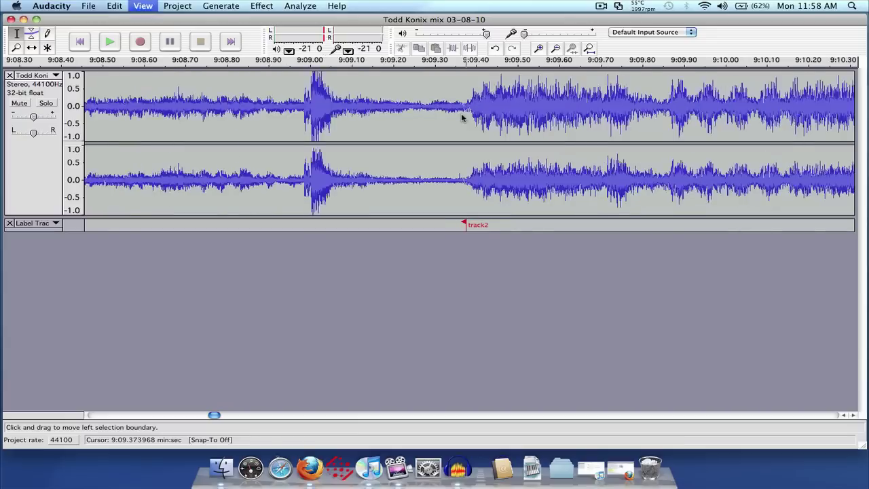
pyautogui.press('super+3')
pyautogui.press('super+3')
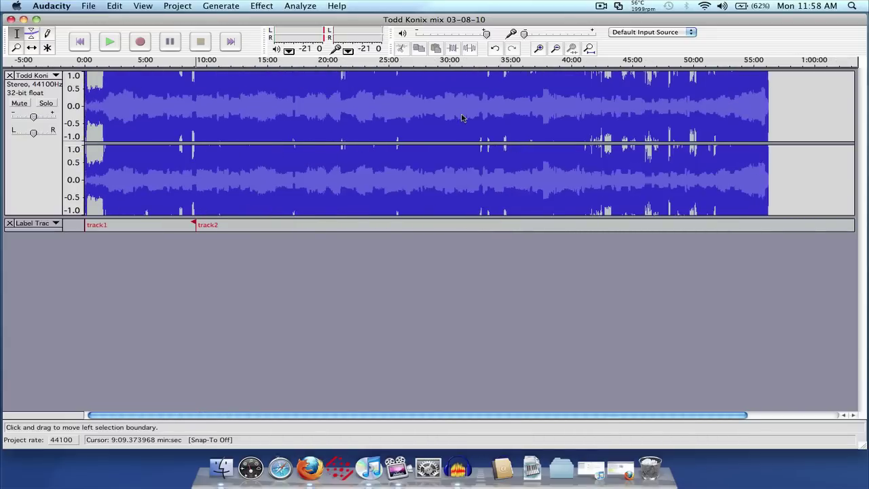
# Add labels track3, track4 and track5 at about 17:17, 34:34 and 48:05
pyautogui.click(294, 148)
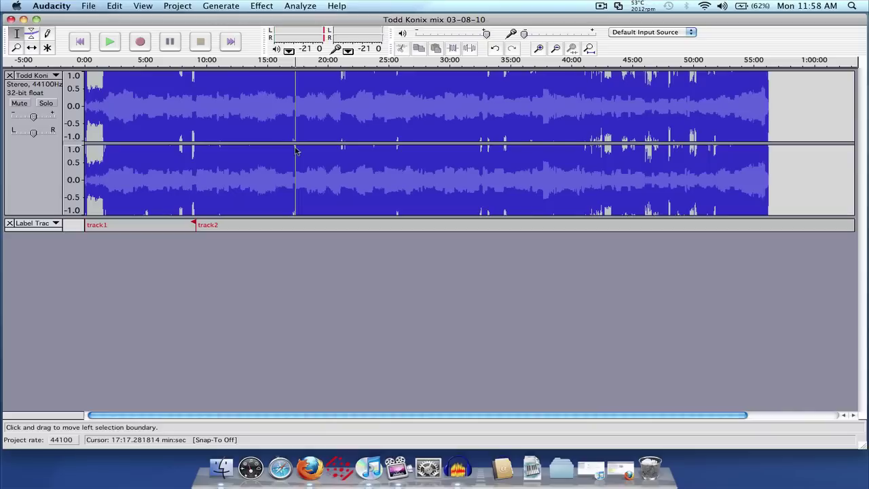
pyautogui.press('super+b')
pyautogui.write('t')
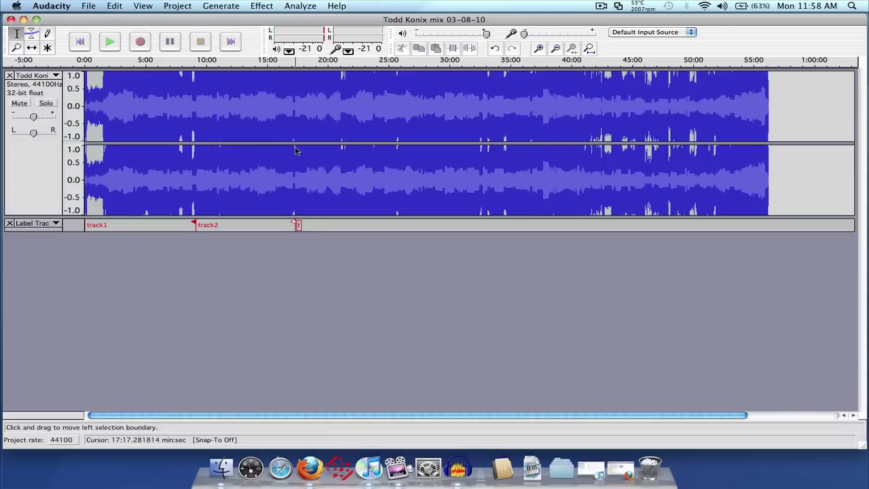
pyautogui.write('rack3')
pyautogui.press('Return')
pyautogui.click(506, 159)
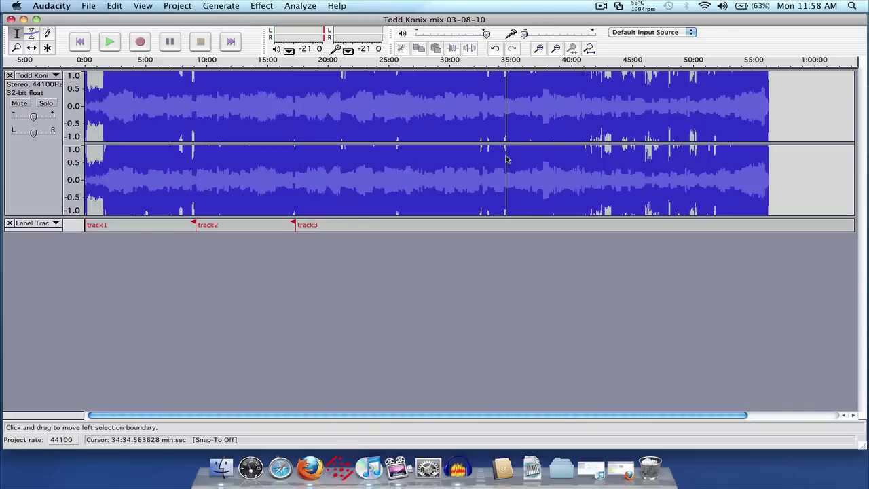
pyautogui.press('super+b')
pyautogui.write('tr')
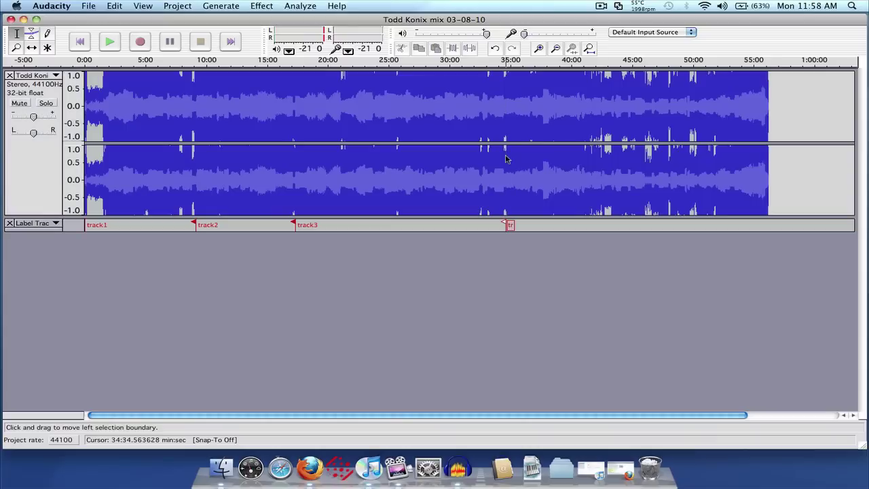
pyautogui.write('ack4')
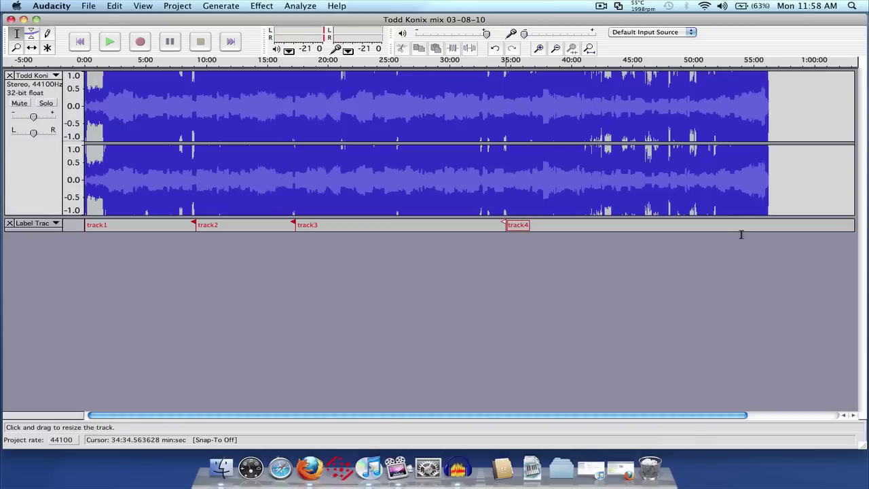
pyautogui.click(671, 212)
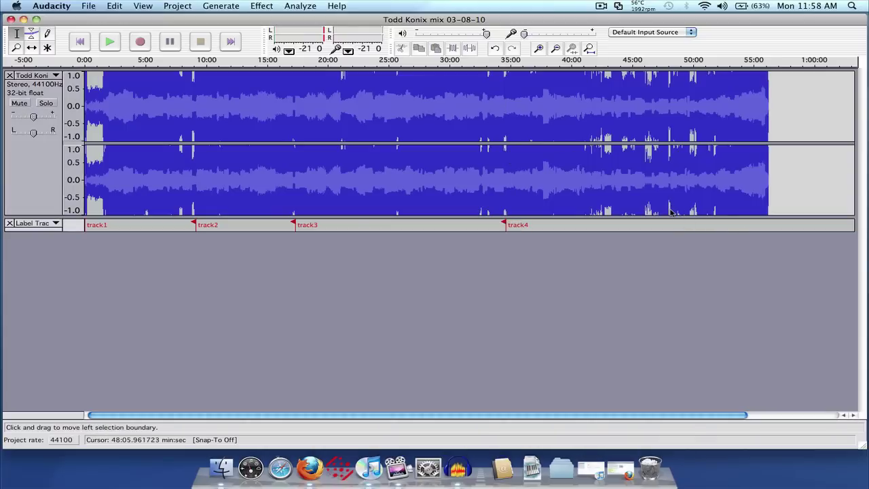
pyautogui.write('track5')
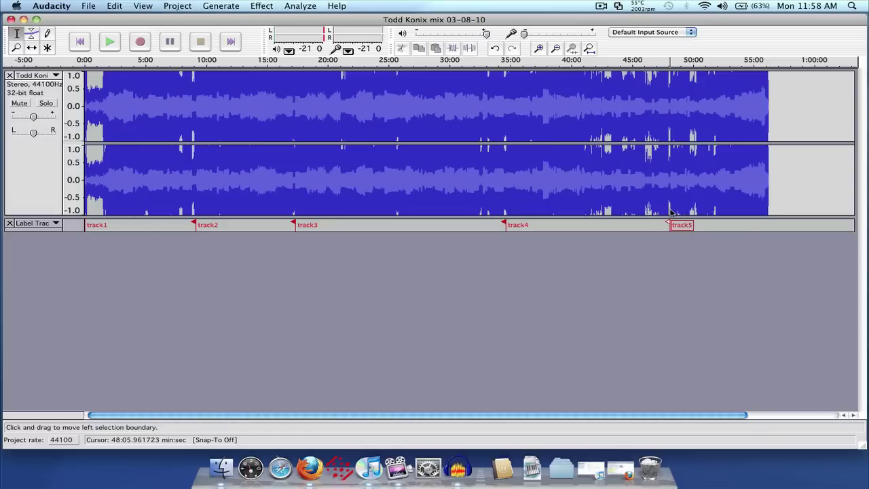
pyautogui.press('Return')
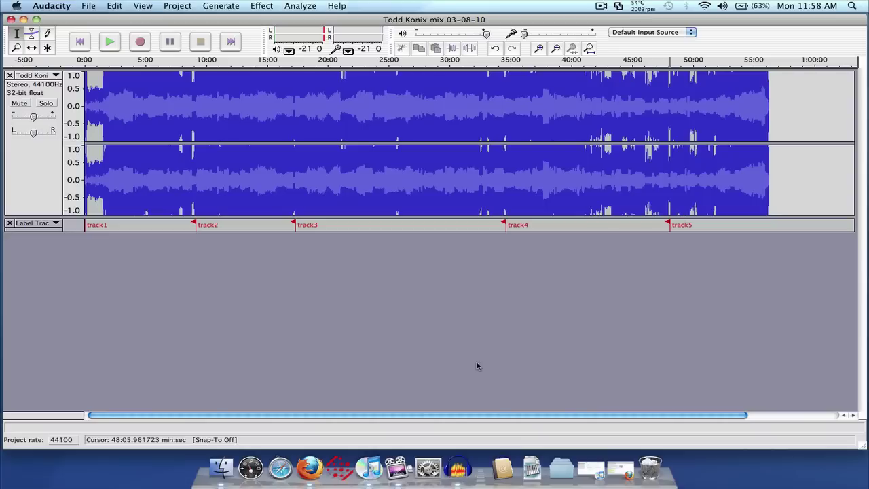
# Open the File menu over the labelled mix
pyautogui.click(91, 7)
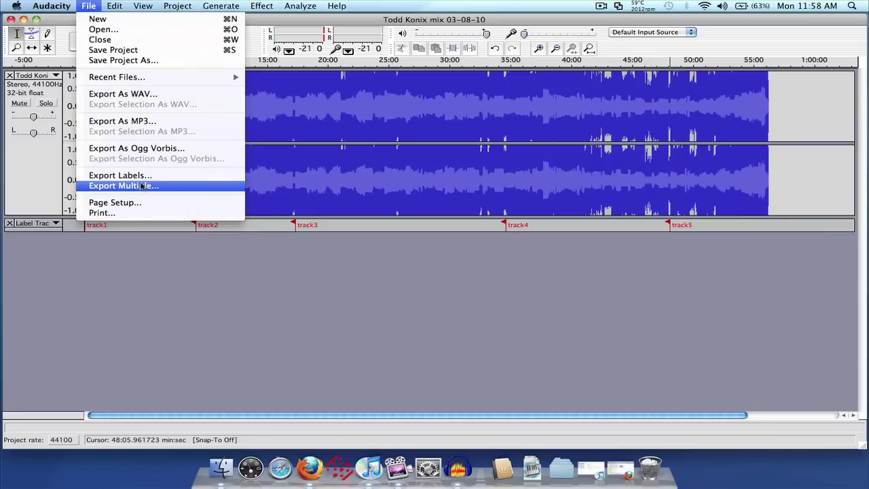
# Open Export Multiple and show the list of export formats
pyautogui.click(182, 190)
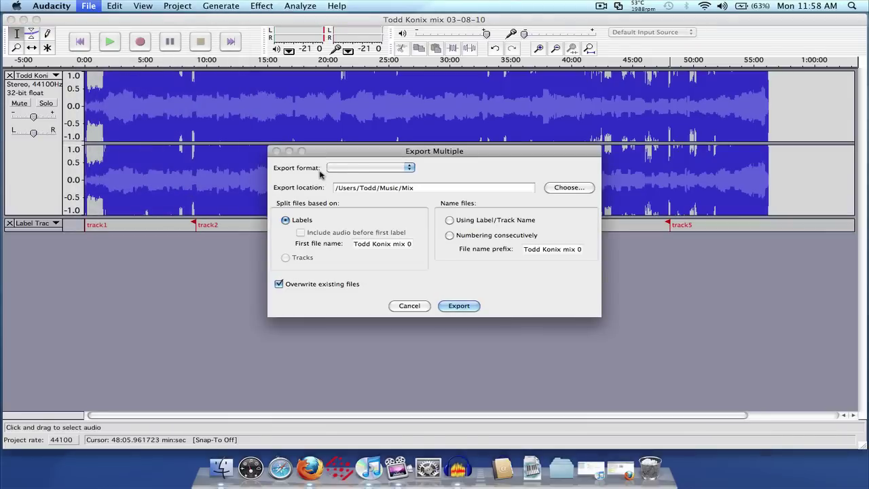
pyautogui.click(388, 169)
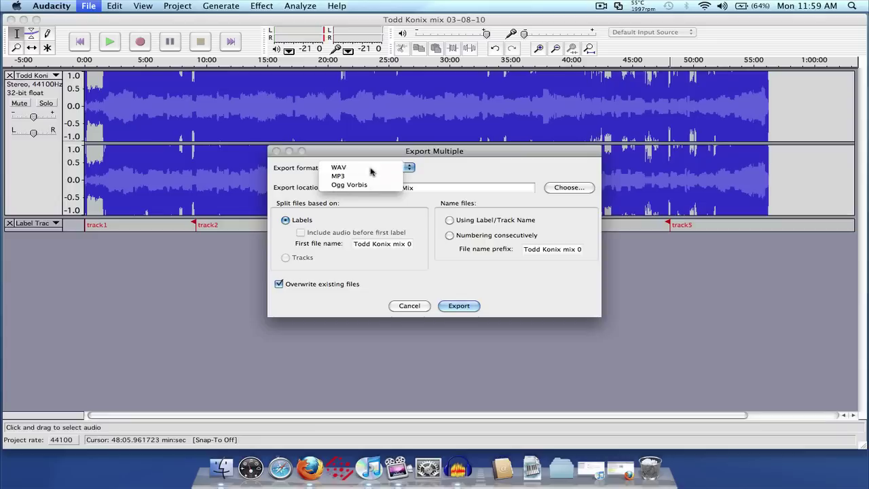
# Set the export format to WAV and the destination to the Music/Mix folder
pyautogui.click(370, 169)
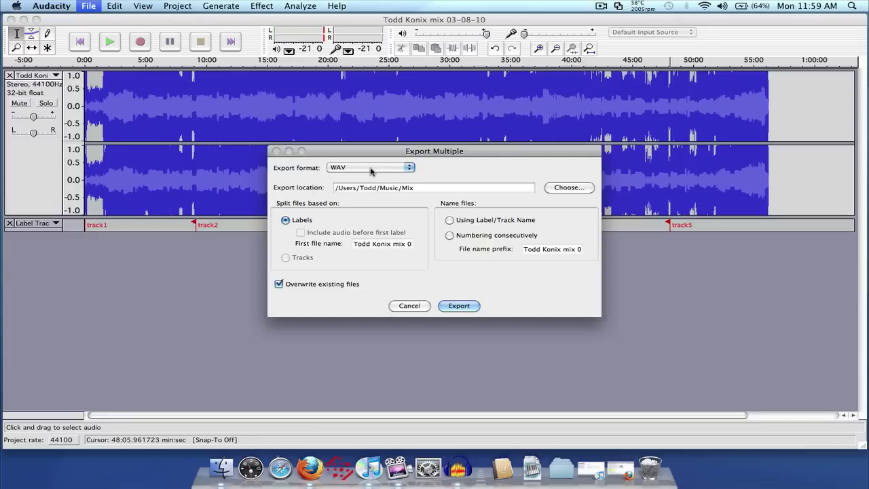
pyautogui.click(568, 187)
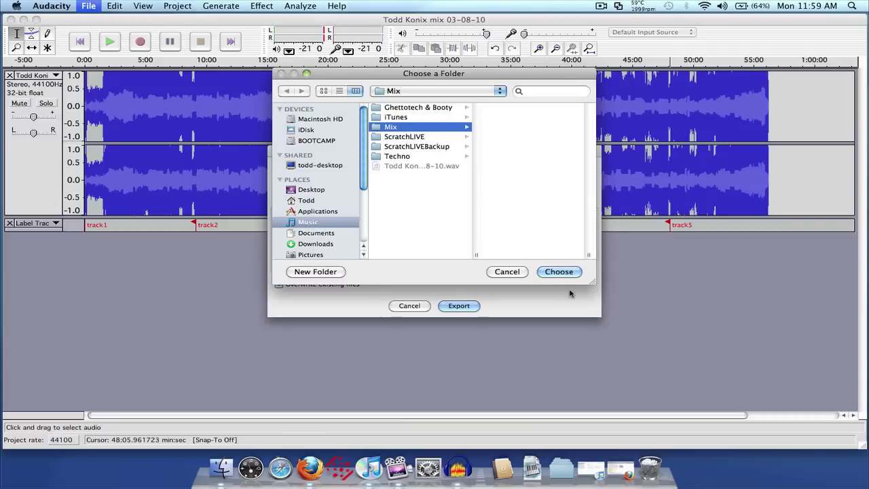
pyautogui.click(564, 272)
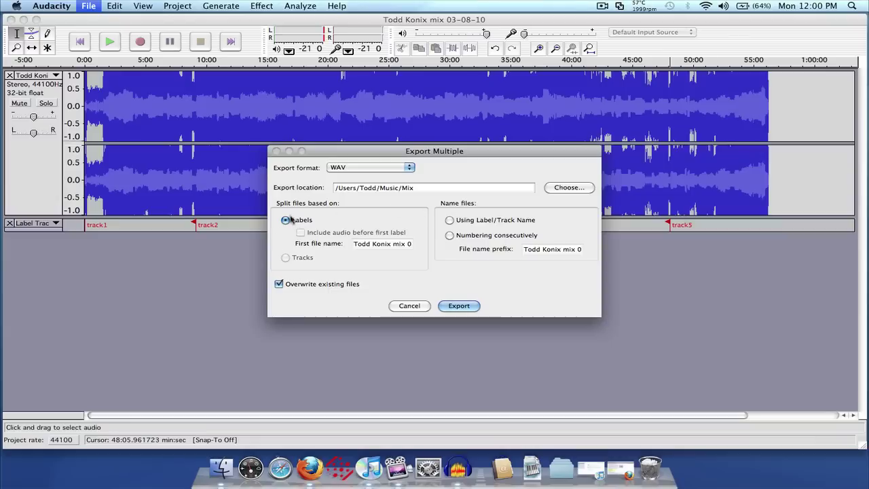
# Name exported files after their labels rather than numbering them with a 'track' prefix
pyautogui.moveTo(355, 150); pyautogui.dragTo(325, 254)
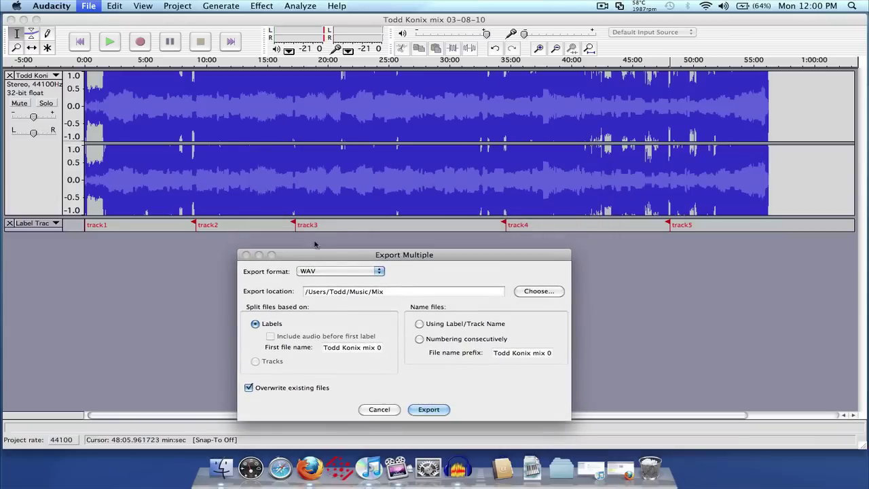
pyautogui.click(420, 324)
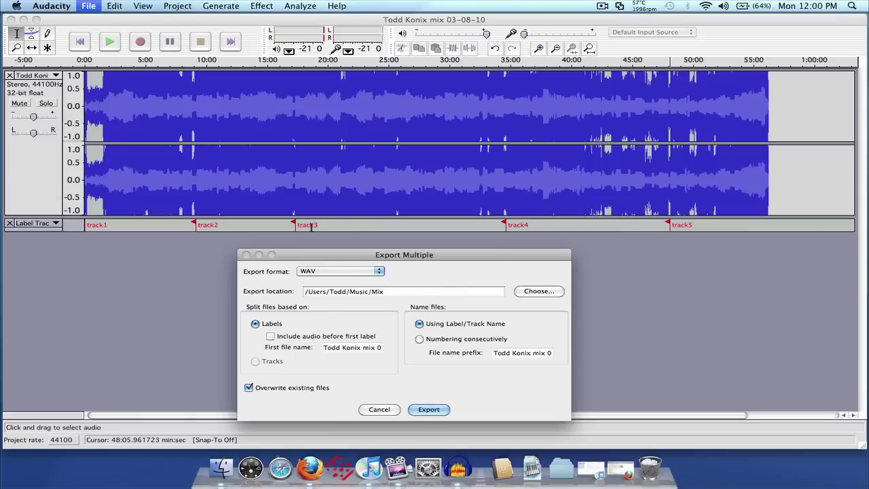
pyautogui.click(420, 339)
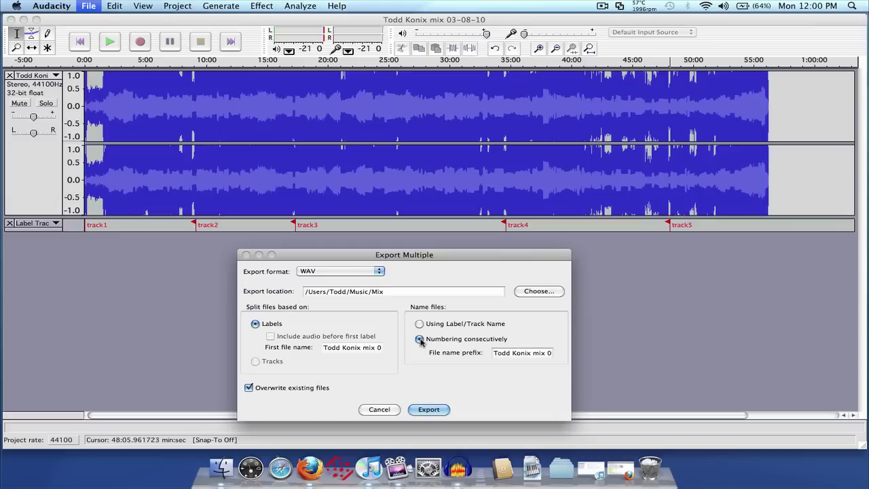
pyautogui.click(525, 356)
pyautogui.tripleClick(525, 357)
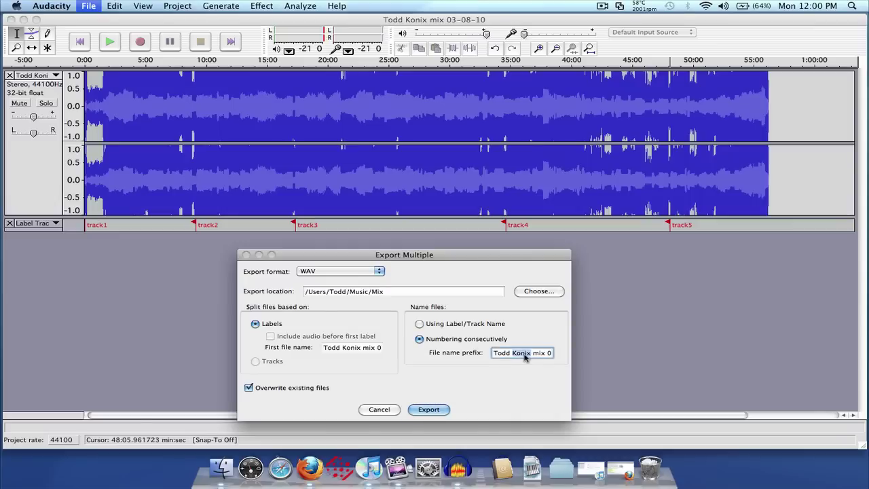
pyautogui.write('track')
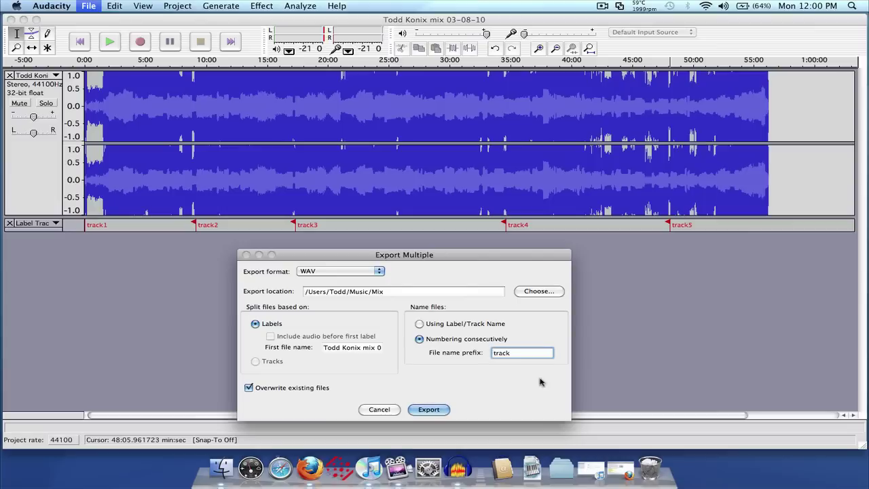
pyautogui.click(420, 325)
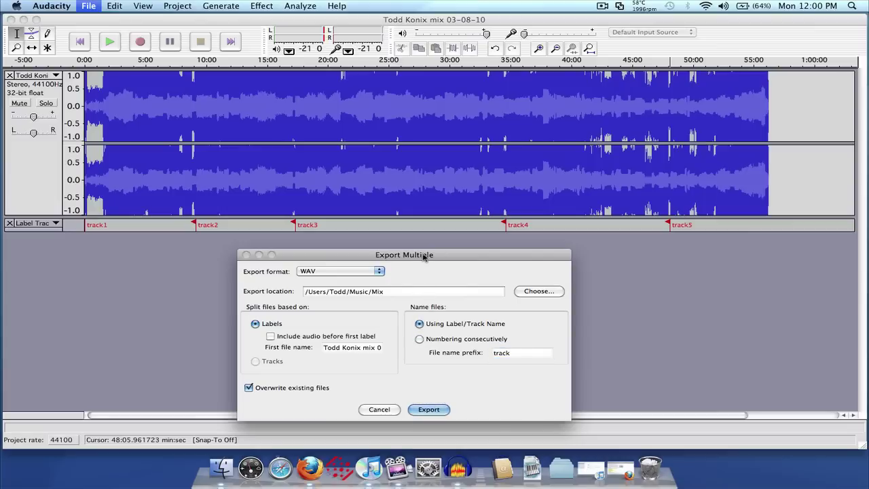
pyautogui.moveTo(423, 256); pyautogui.dragTo(443, 167)
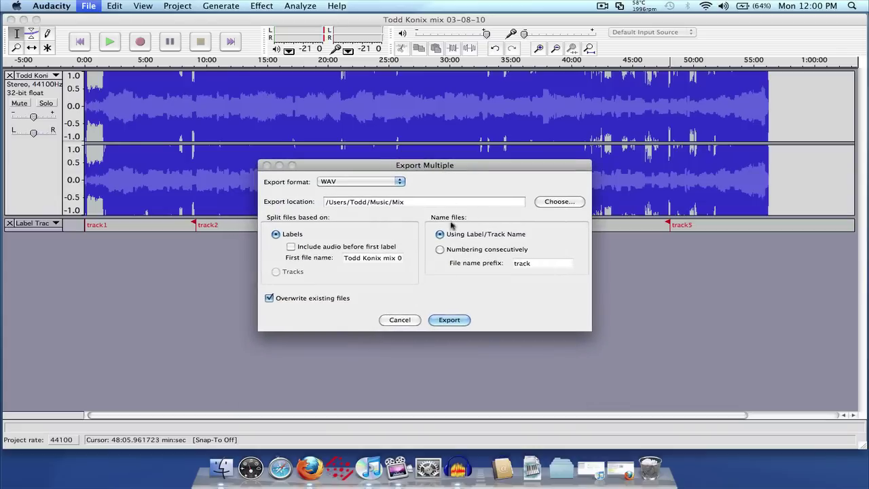
# Export the five labelled sections as WAV files and dismiss the success notice
pyautogui.click(448, 316)
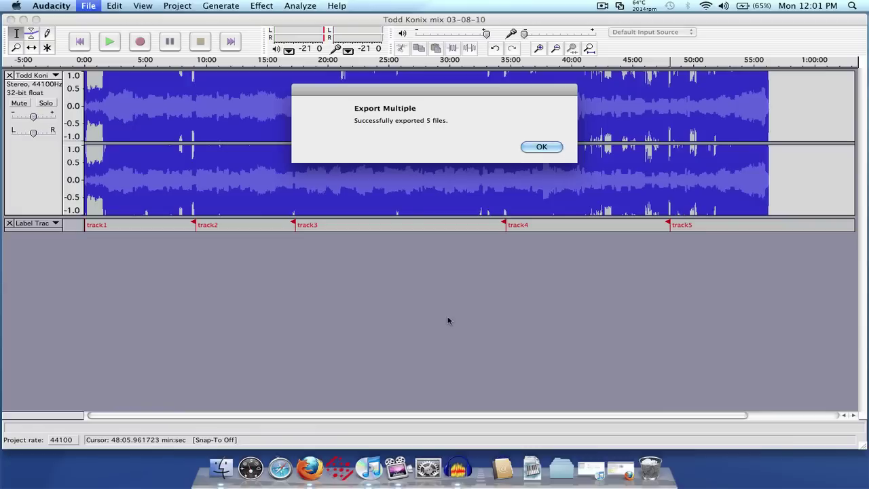
pyautogui.click(540, 148)
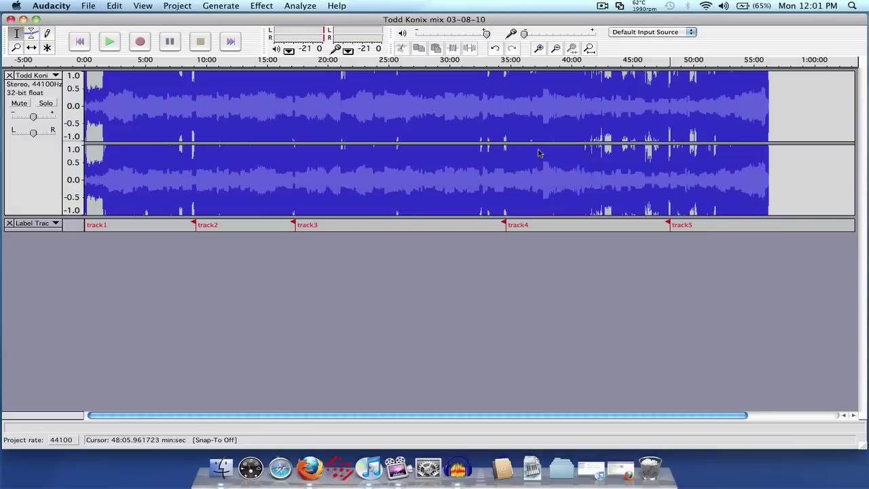
# Switch to iTunes, create a playlist named 'Mix', and open Macintosh HD in Finder
pyautogui.click(24, 19)
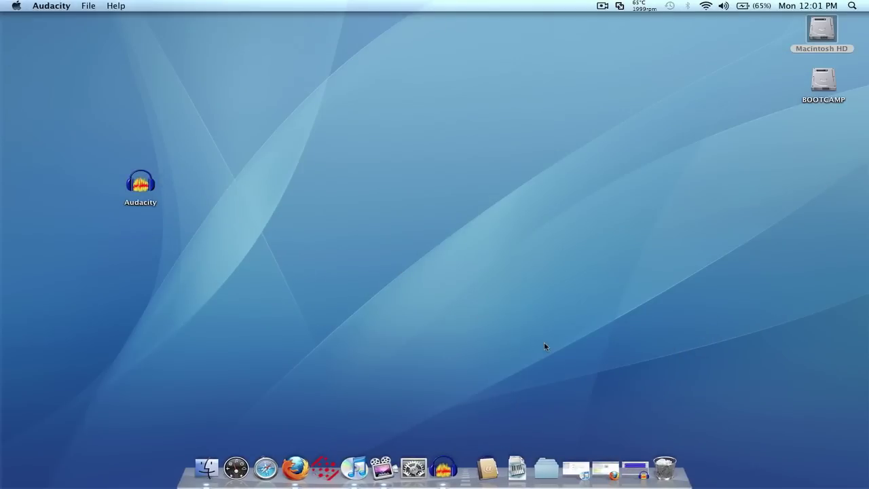
pyautogui.click(576, 469)
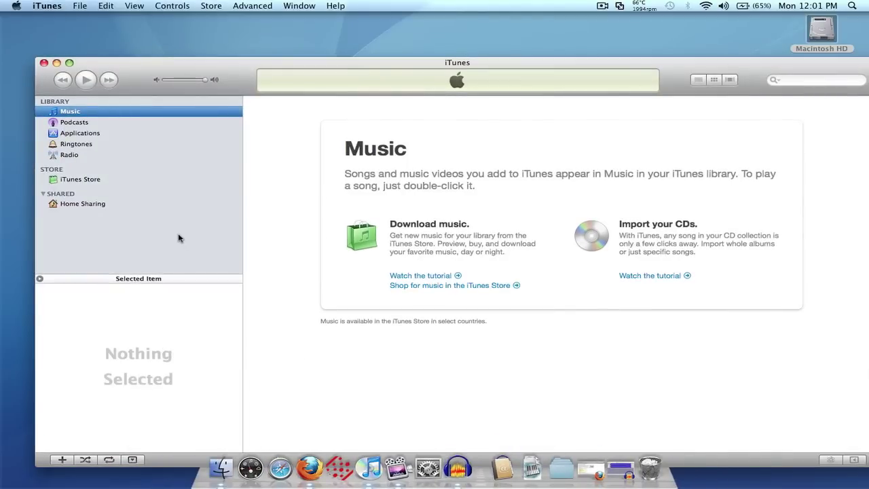
pyautogui.press('super+n')
pyautogui.write('Mix')
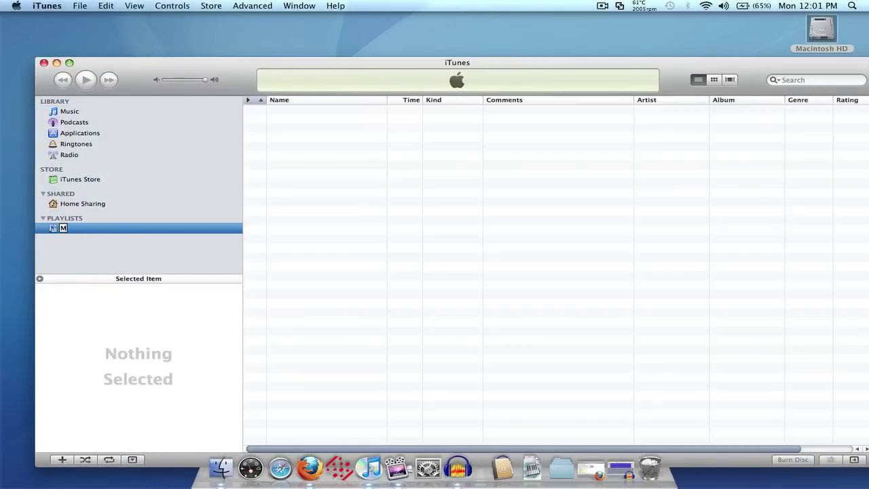
pyautogui.press('Return')
pyautogui.doubleClick(825, 22)
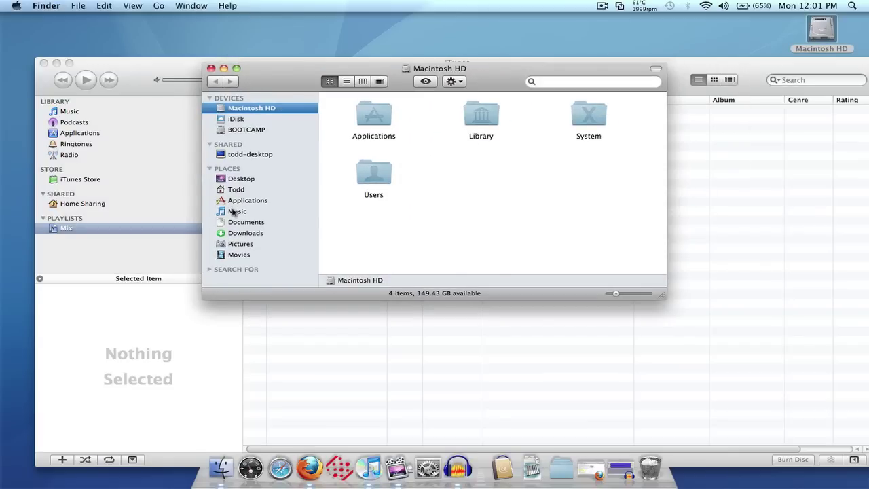
# Open the Music > Mix folder of exported tracks in Finder
pyautogui.click(233, 212)
pyautogui.click(575, 159)
pyautogui.doubleClick(576, 159)
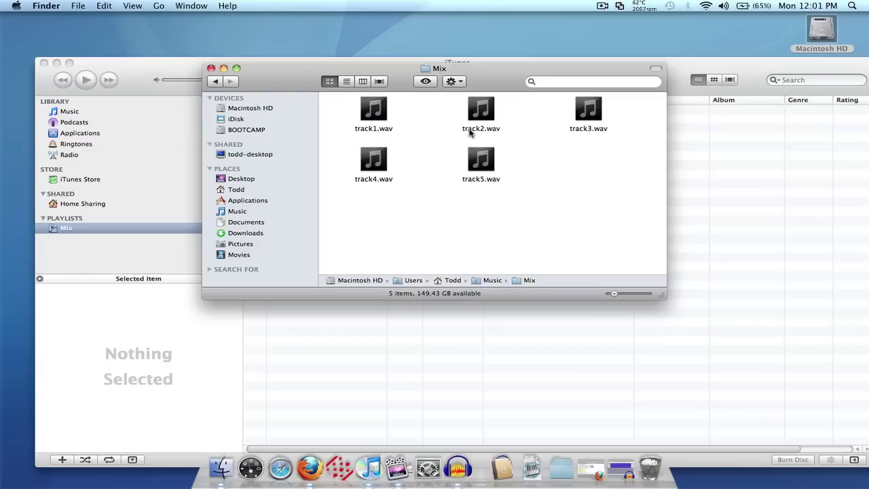
# Drag all five WAV files, track1 to track5, into the iTunes Mix playlist
pyautogui.click(360, 111)
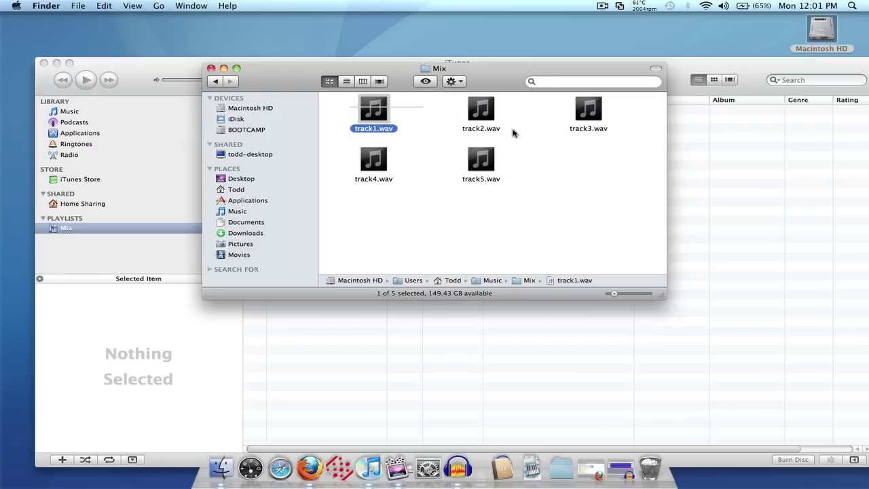
pyautogui.press('super+a')
pyautogui.moveTo(502, 85); pyautogui.dragTo(718, 94)
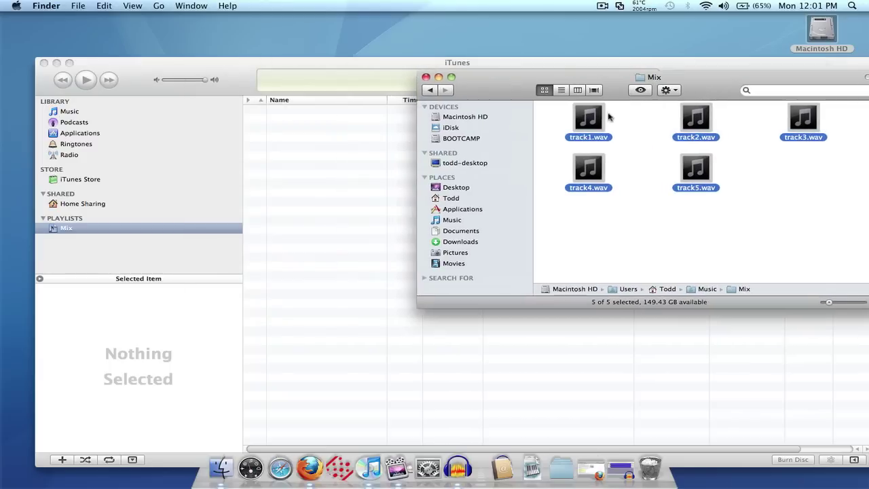
pyautogui.moveTo(584, 124); pyautogui.dragTo(282, 169)
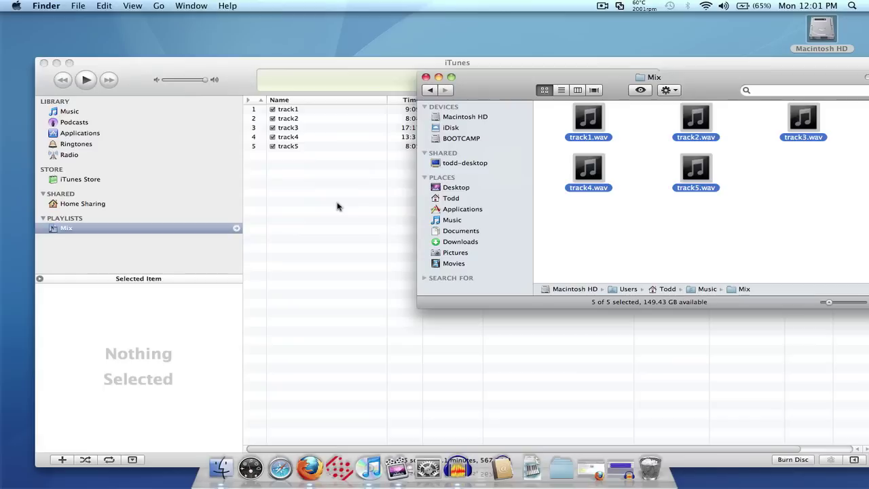
pyautogui.click(325, 100)
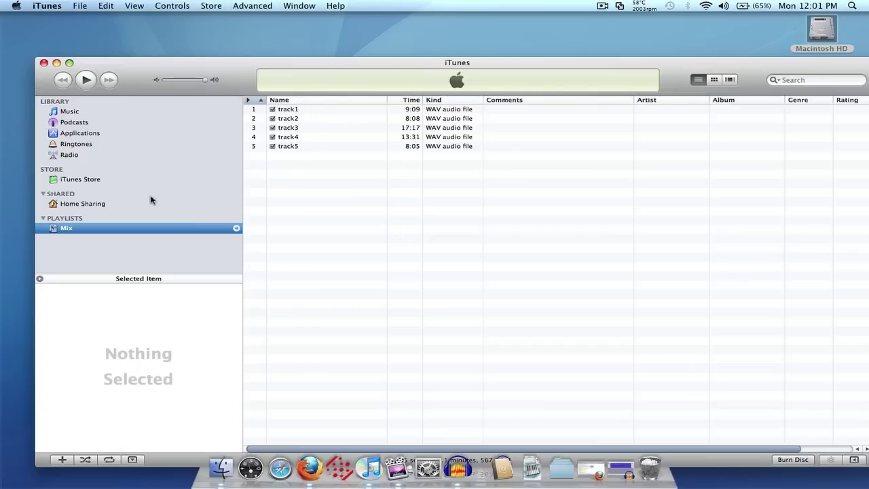
# Burn the Mix playlist as an Audio CD at 8x speed with no gap between songs
pyautogui.rightClick(119, 229)
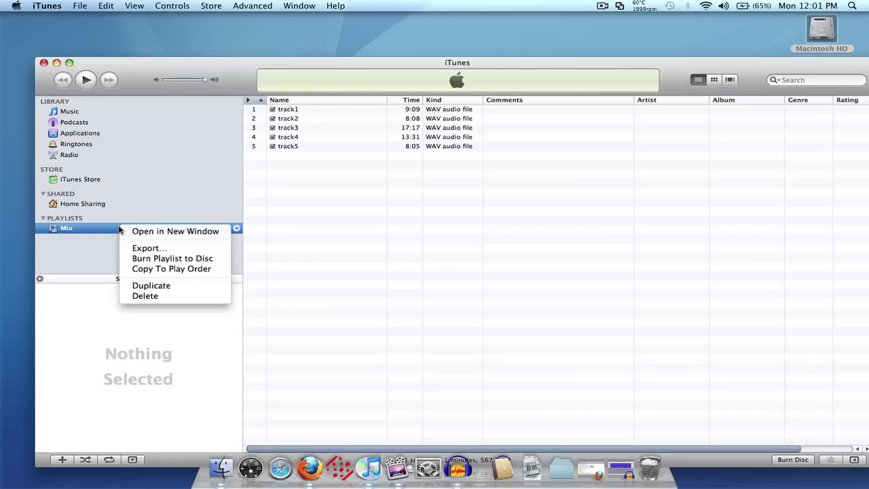
pyautogui.click(150, 259)
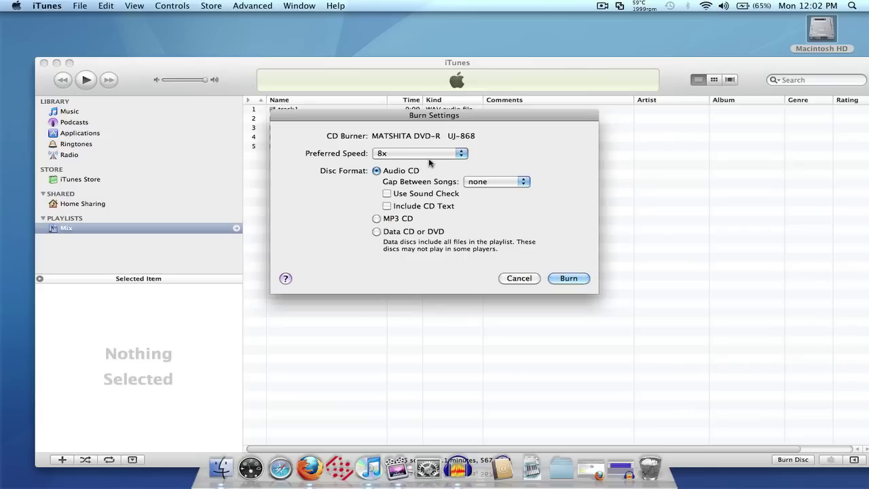
pyautogui.click(433, 156)
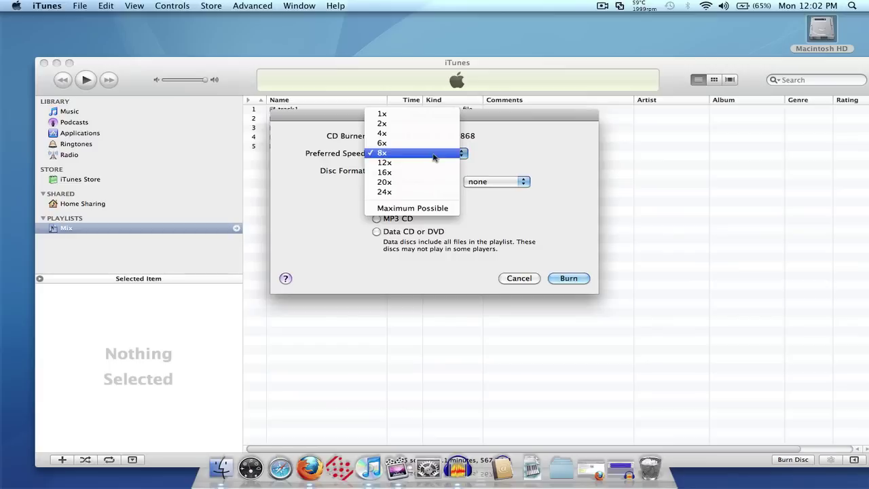
pyautogui.click(421, 155)
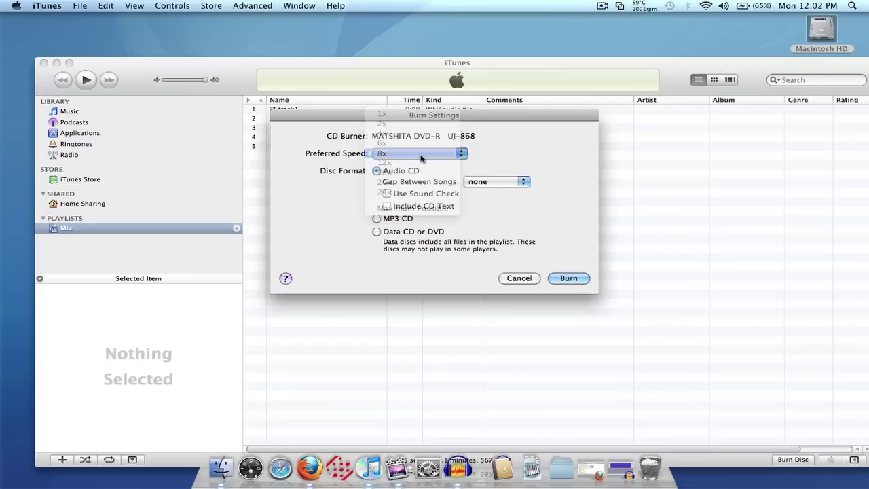
pyautogui.click(482, 182)
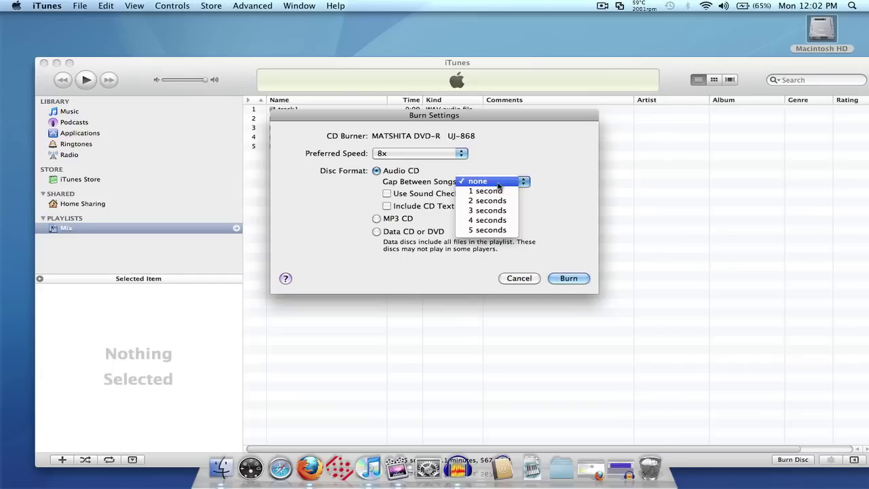
pyautogui.click(498, 183)
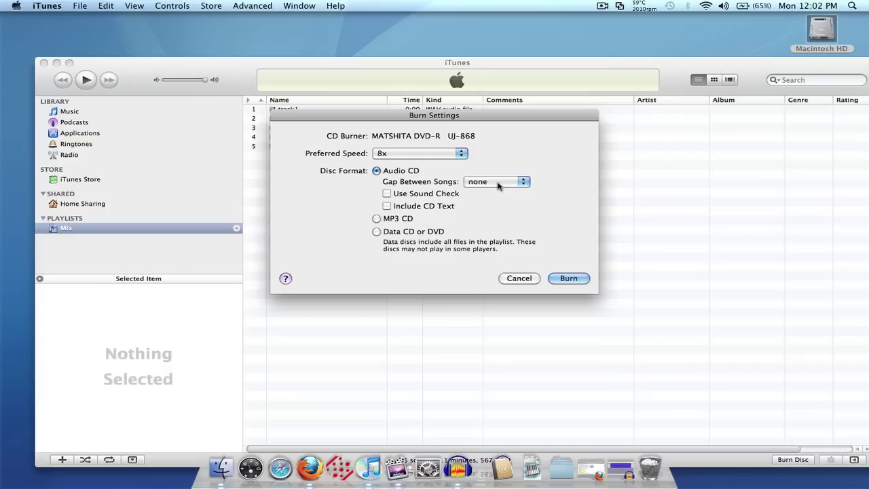
pyautogui.click(497, 183)
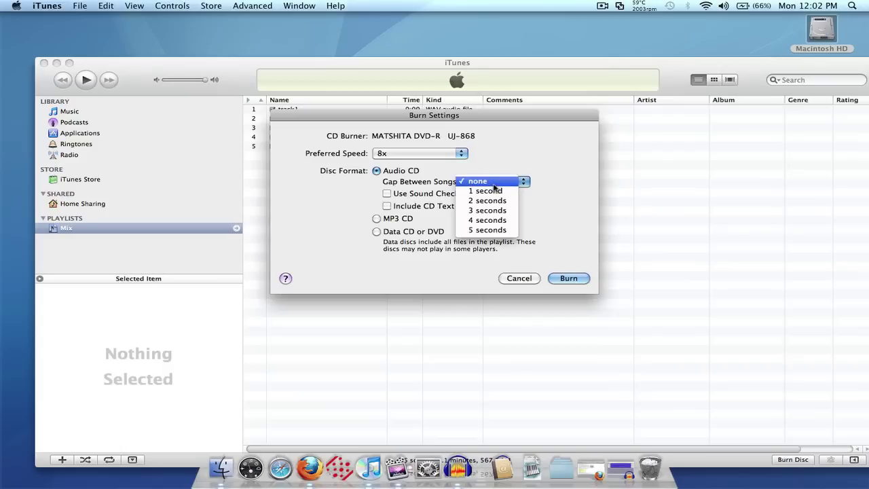
pyautogui.click(494, 188)
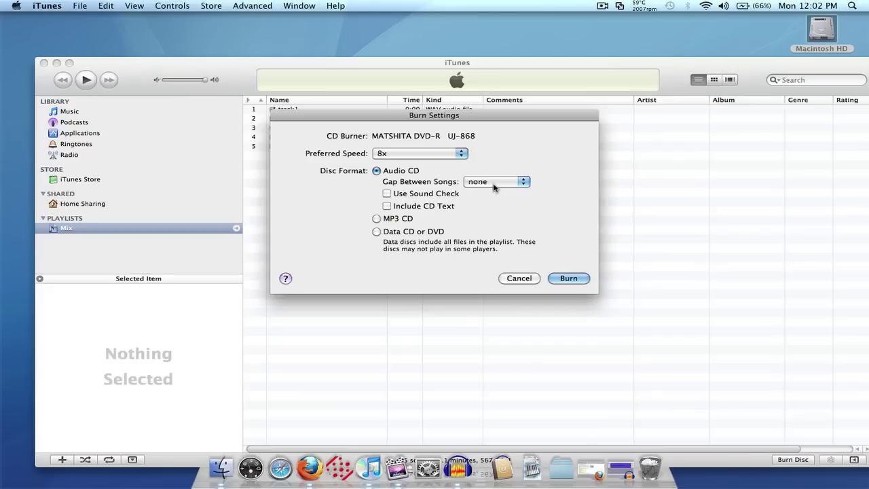
pyautogui.click(575, 280)
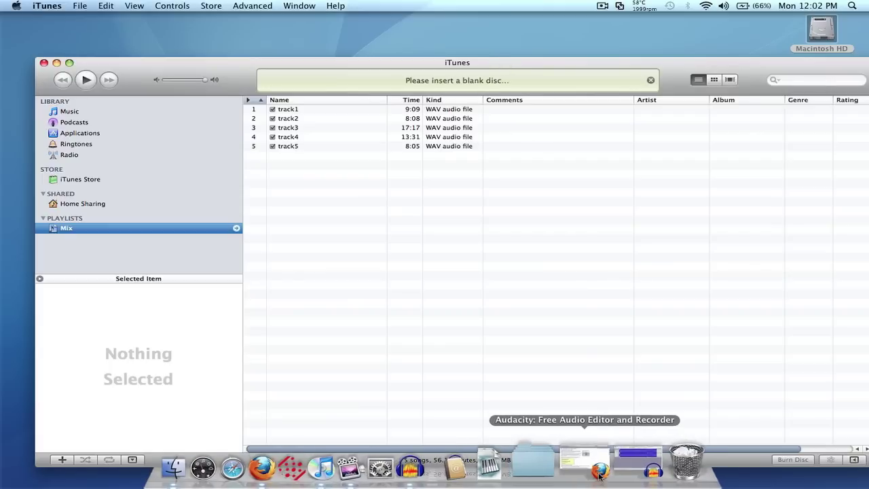
# Restore the minimized Audacity mix project with markers track1 through track5 from the Dock
pyautogui.click(622, 470)
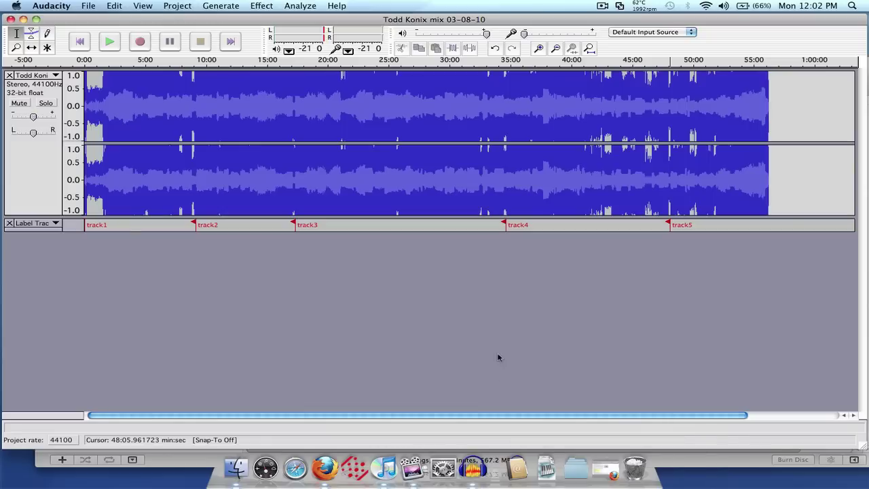